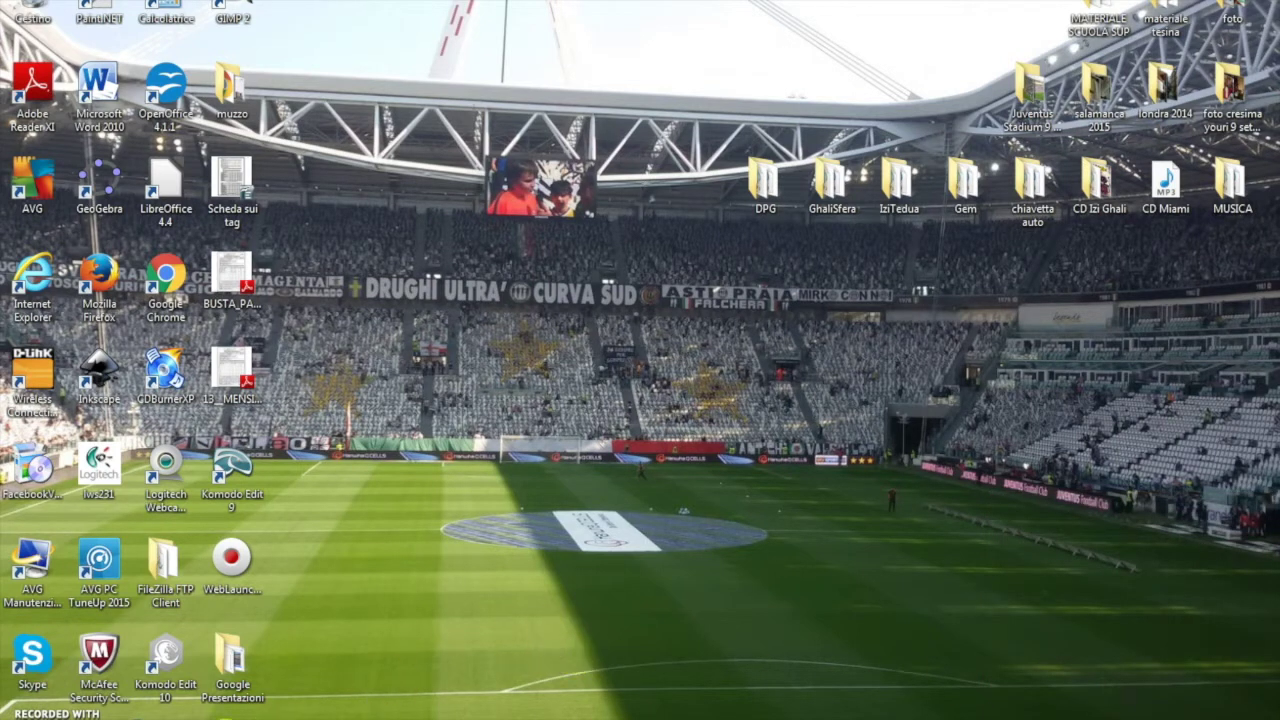
# Open the Google Presentazioni folder and view screenshot 1 in Windows Photo Viewer
pyautogui.doubleClick(231, 655)
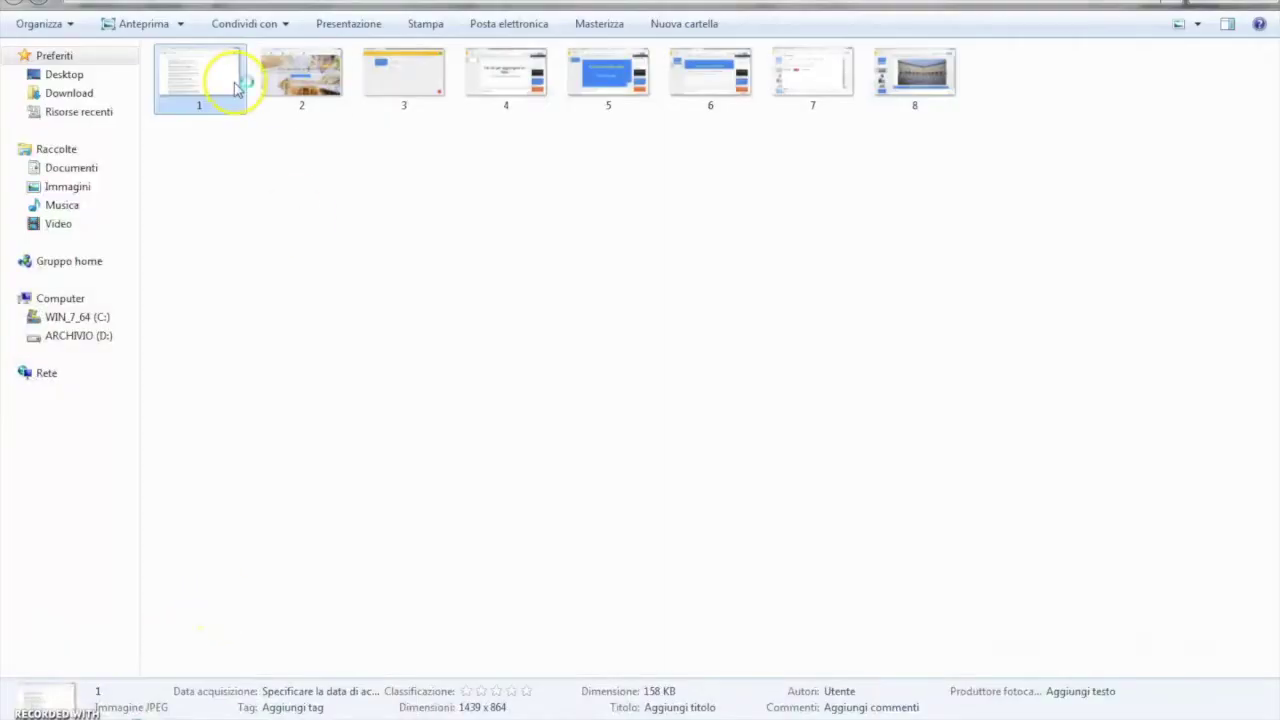
pyautogui.doubleClick(236, 88)
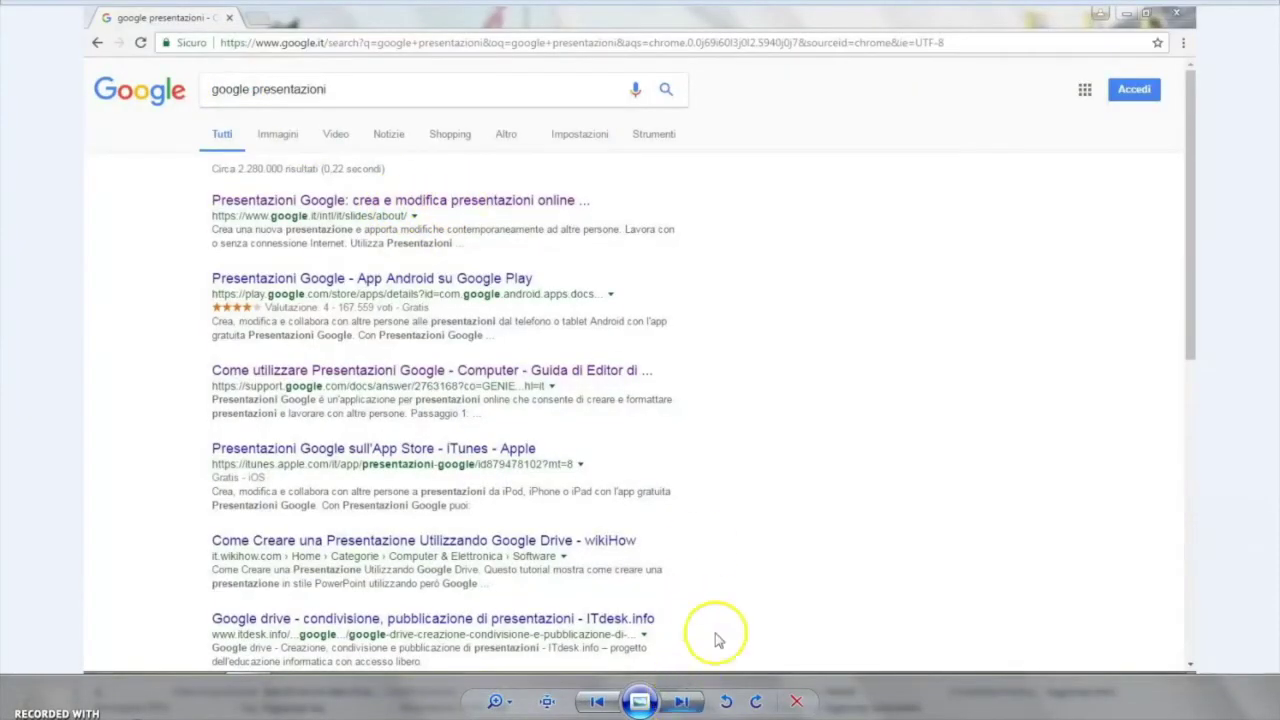
# Advance to the next screenshot, the Google Slides About page
pyautogui.press('Right')
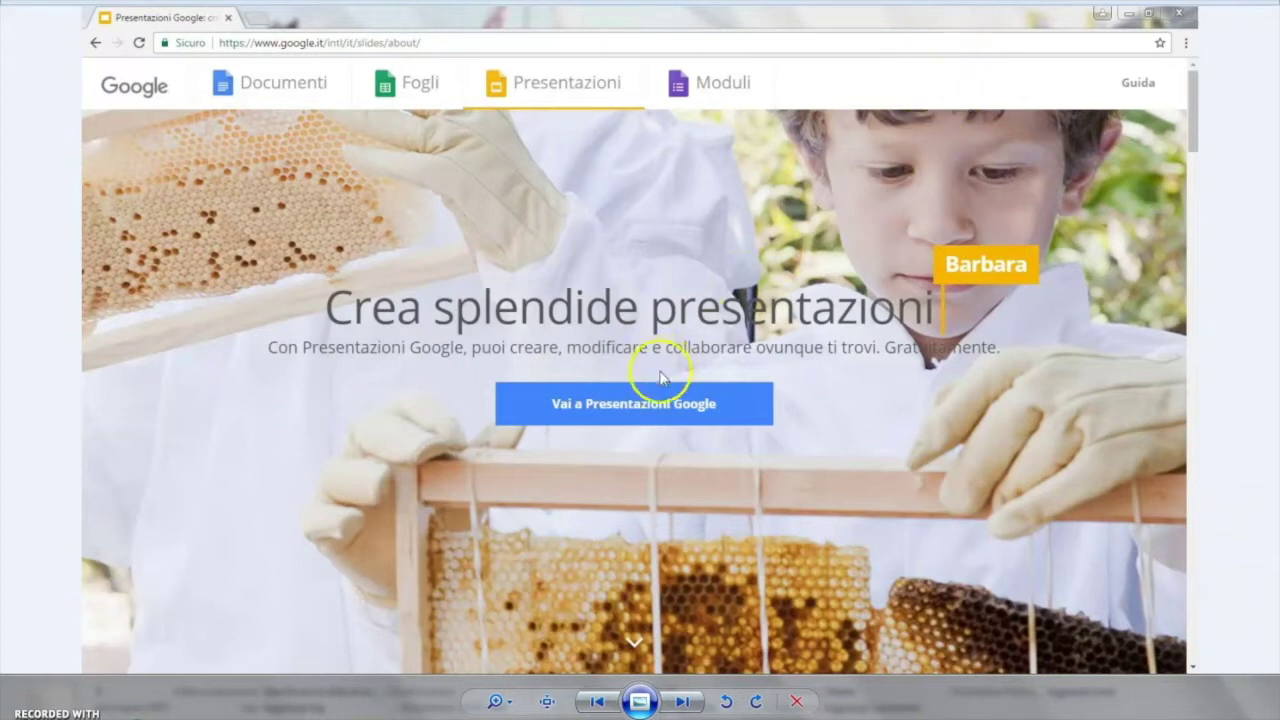
# Advance to the screenshot of the blank untitled presentation with the themes panel
pyautogui.click(650, 402)
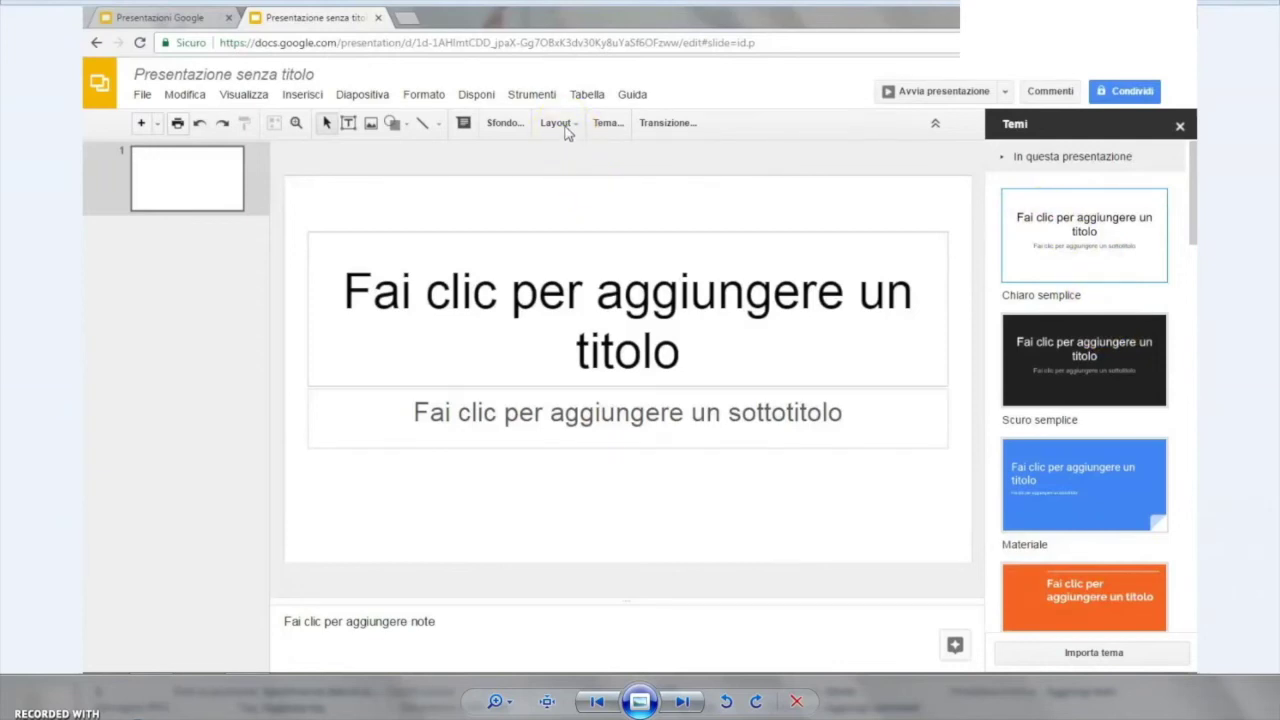
# Advance to the screenshot of the blue title slide 'Progetto di Informatica di base'
pyautogui.click(682, 701)
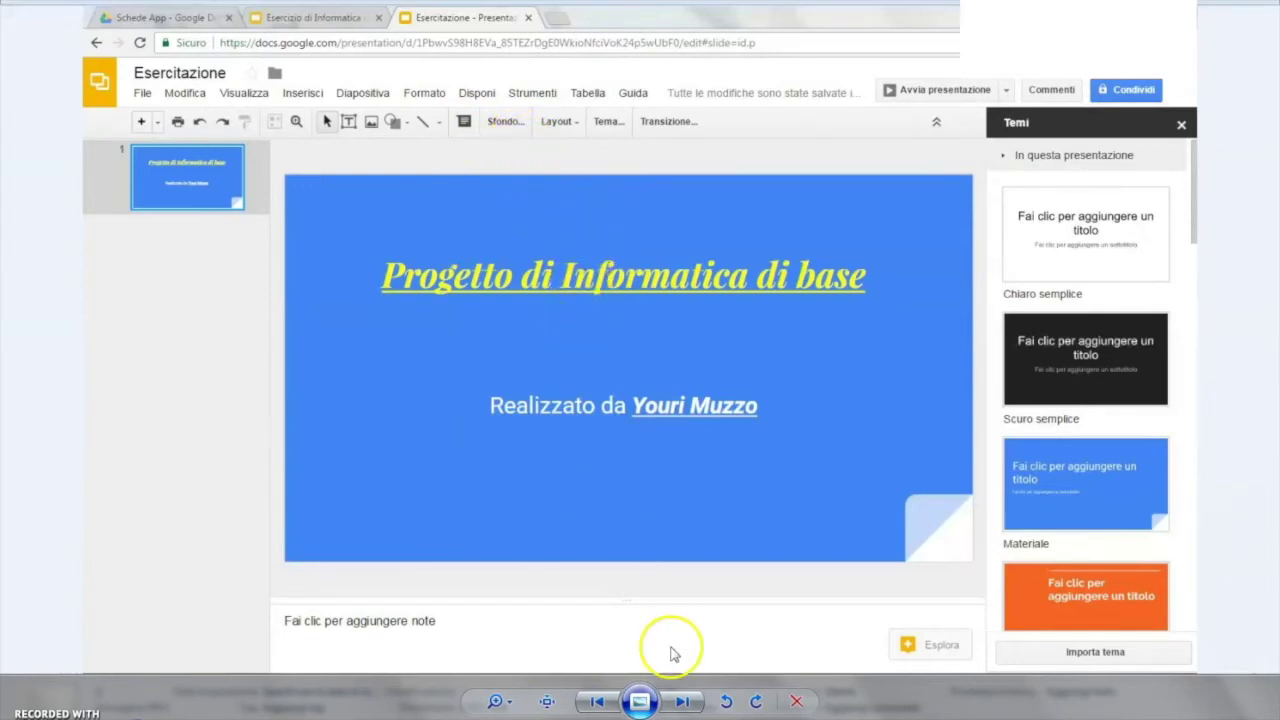
# Advance to the screenshot of slide 2, 'Università degli Studi di Udine'
pyautogui.click(682, 701)
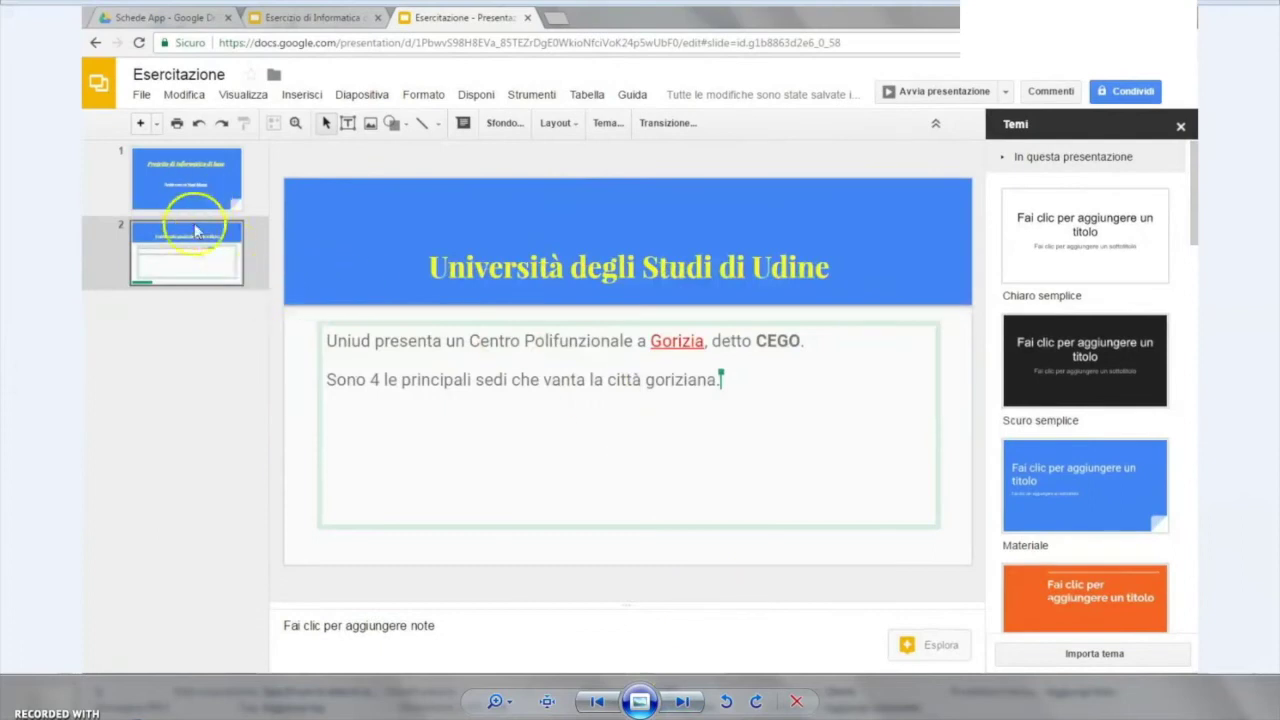